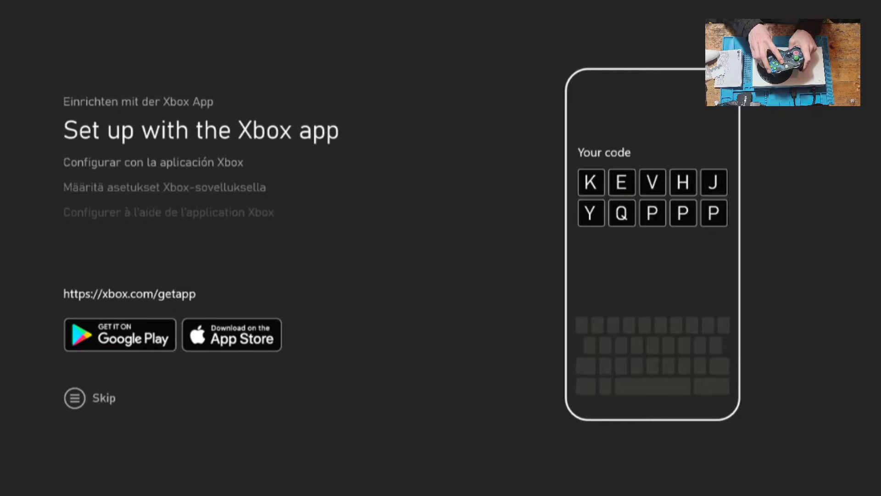
- Skip setting up with the Xbox phone app to reach the 'Hi' language list
key("Menu")
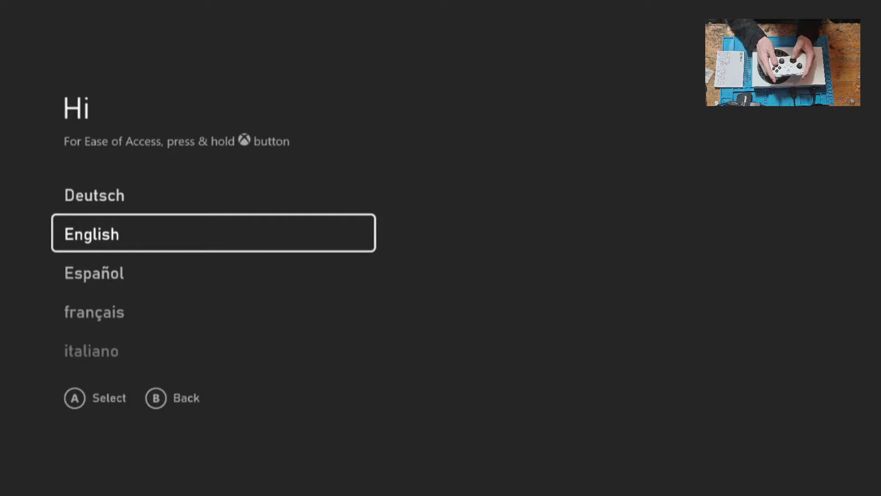
- Choose English as the console language and continue to the network connection list
key("Return")
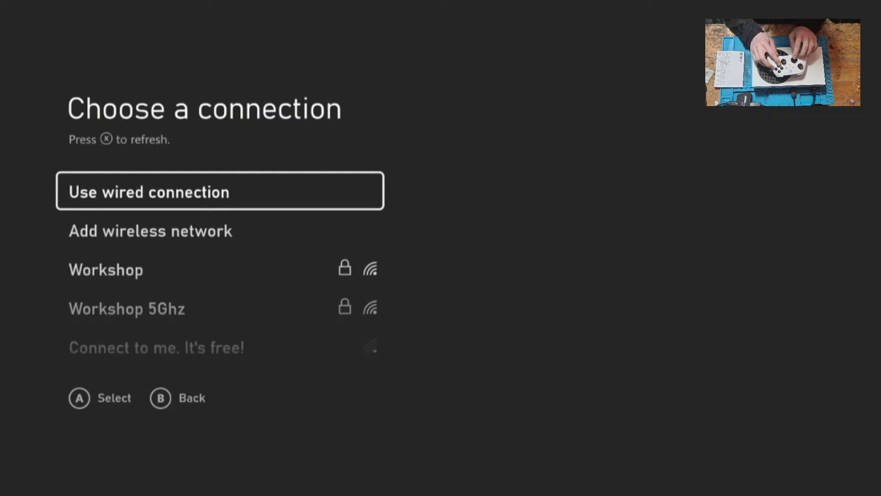
- Select the Workshop Wi-Fi network and enter its password on the on-screen keyboard
key("Down")
key("Down")
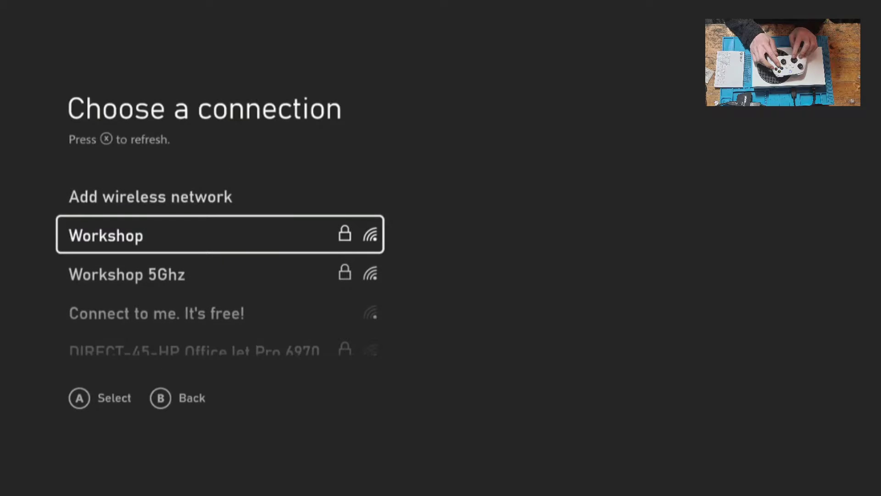
key("Return")
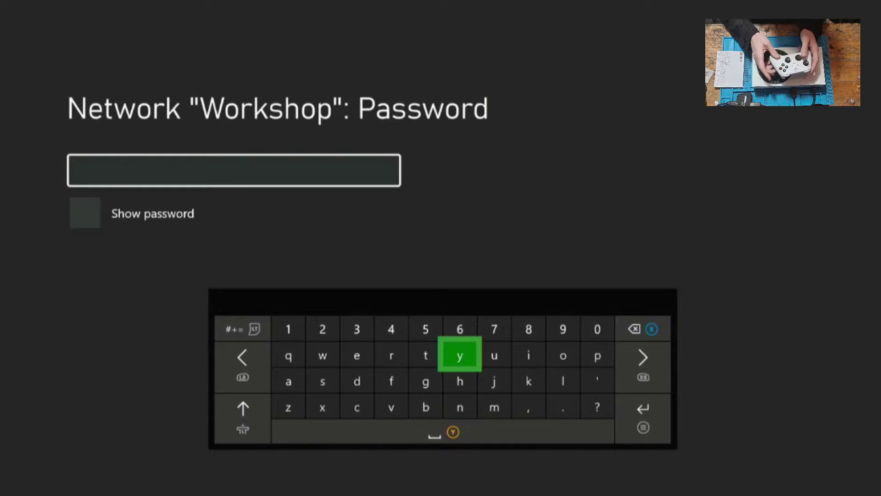
key("Down")
key("Down")
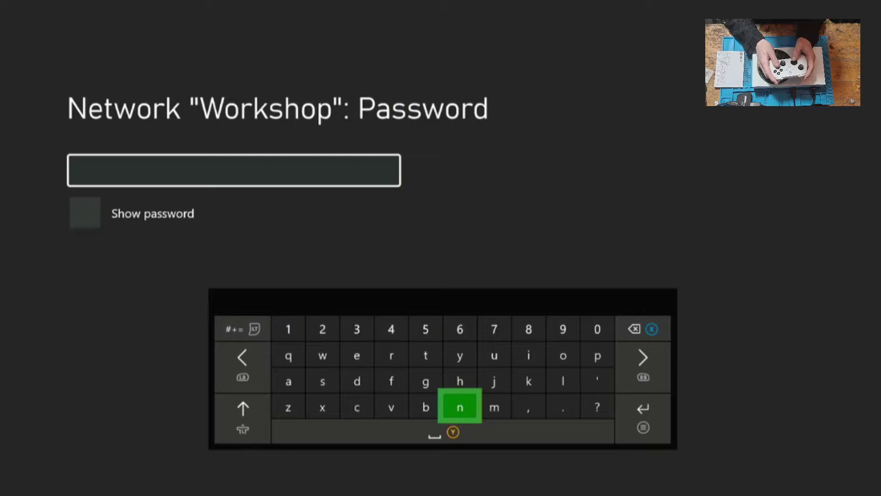
key("Right")
key("Return")
key("Left")
key("Left")
key("Left")
key("Return")
key("Up")
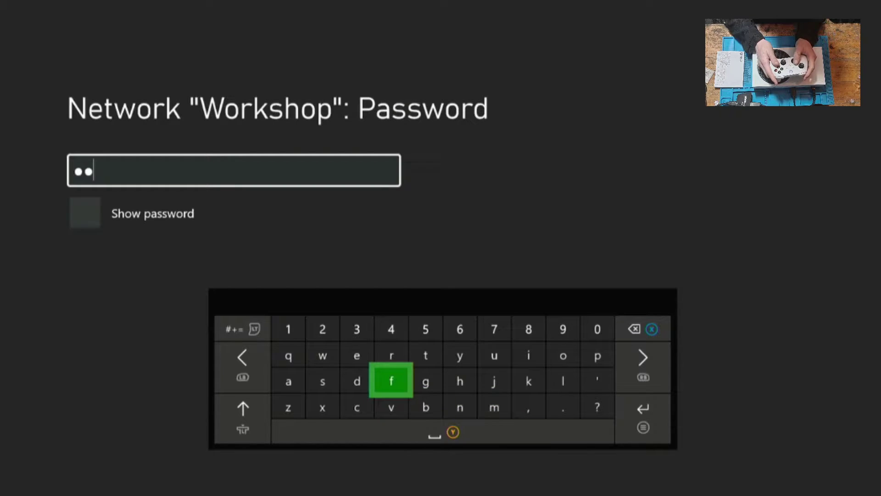
key("Up")
key("Up")
key("Right")
key("Return")
key("Down")
key("Right")
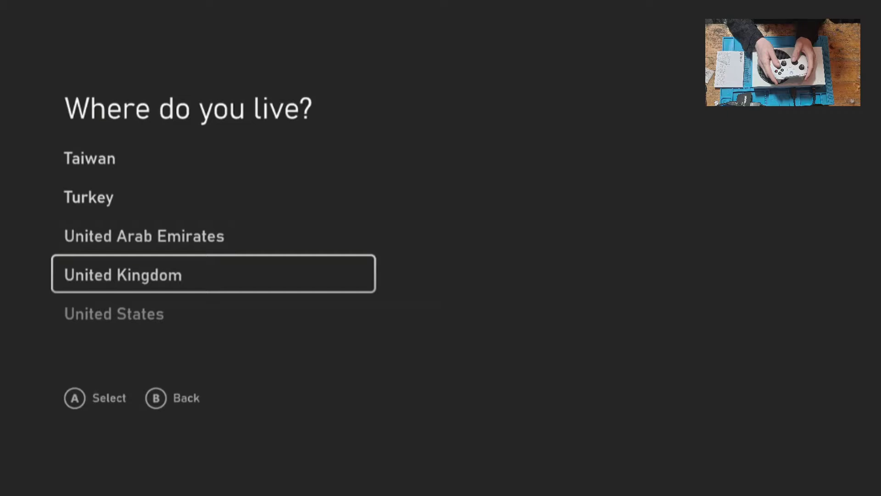
- Set the country to United Kingdom
key("Return")
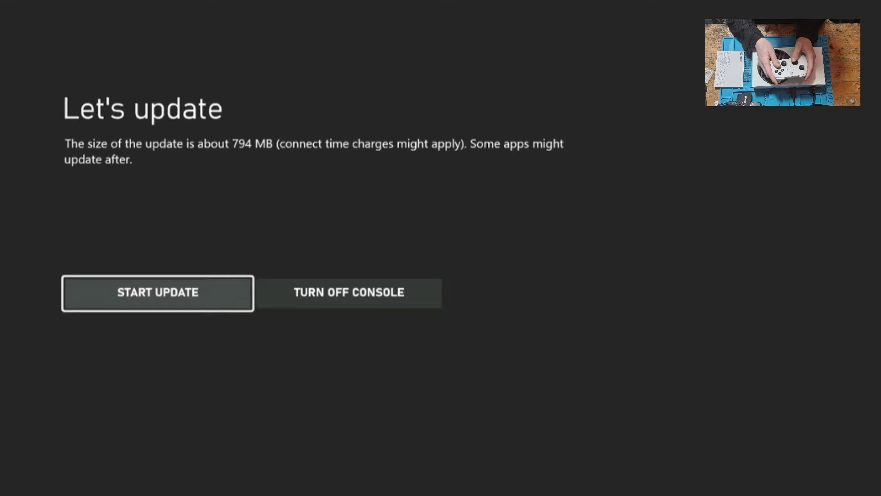
- Start the 794 MB console update
key("Return")
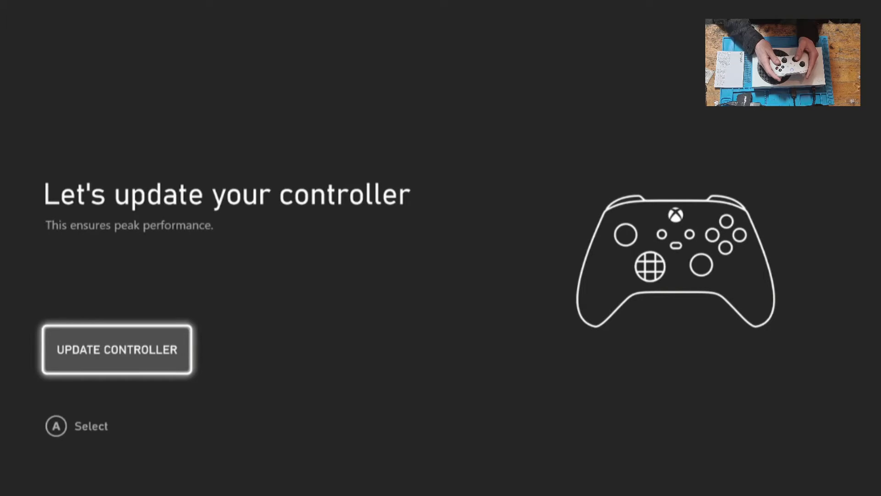
- Run the controller update and continue once it reports 'Updated!'
key("Return")
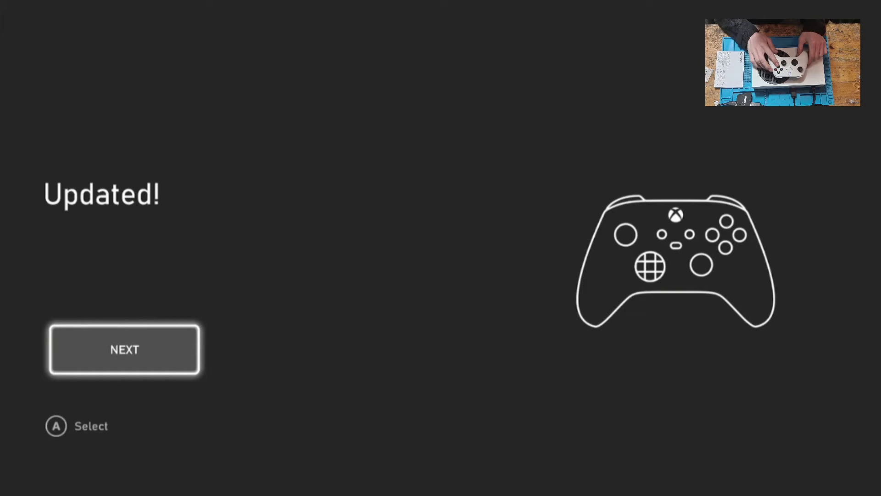
key("Return")
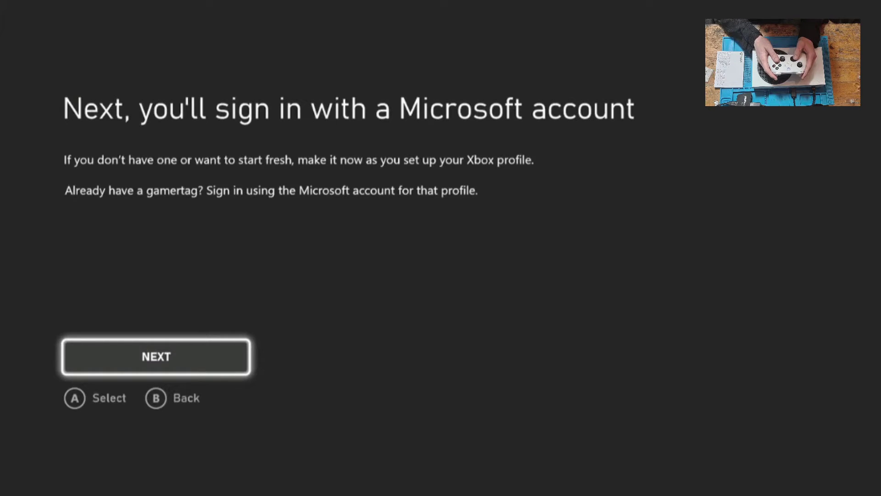
- Proceed to Microsoft account sign-in and look over the other sign-in options
key("Return")
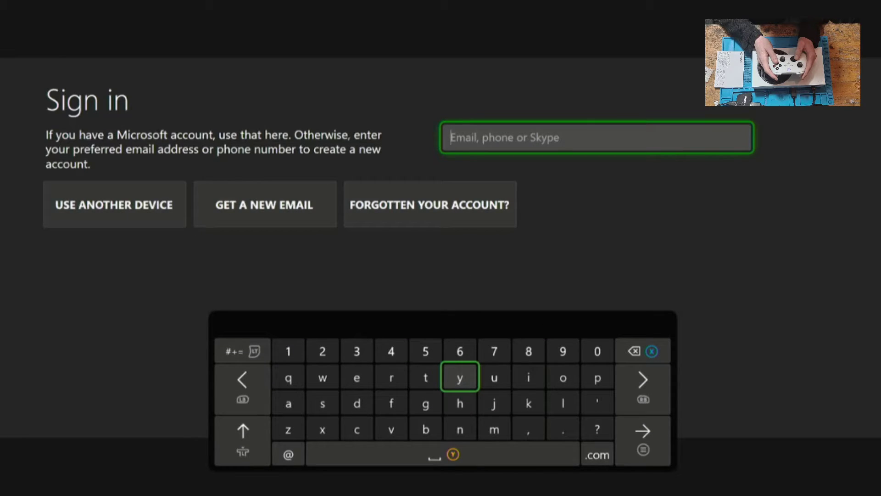
key("Escape")
key("Down")
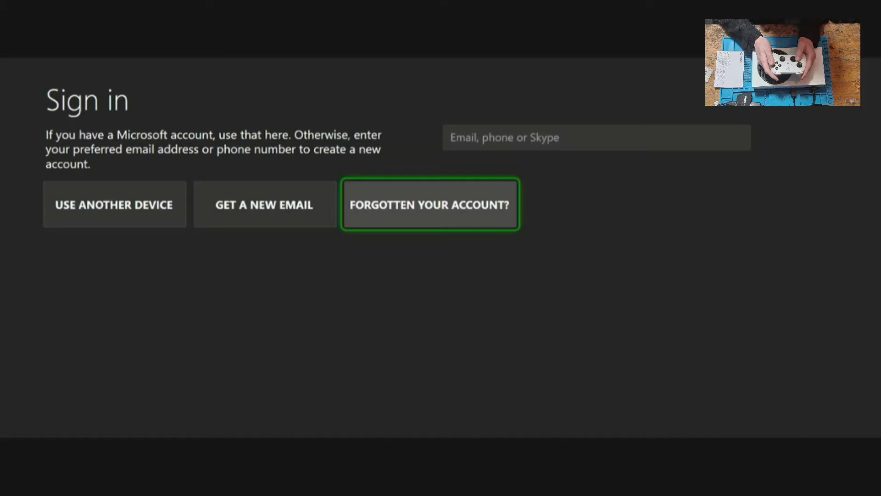
key("Left")
key("Right")
key("Left")
key("Left")
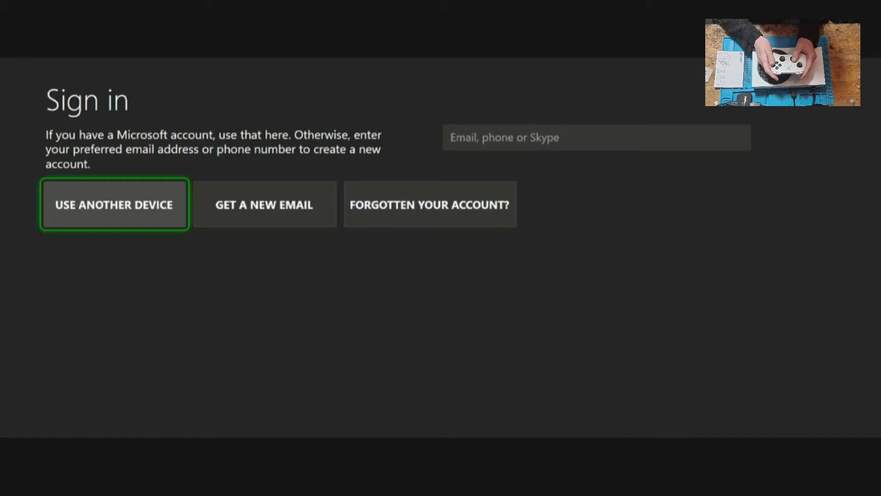
key("Up")
- Enter the account e-mail address on the on-screen keyboard
key("Return")
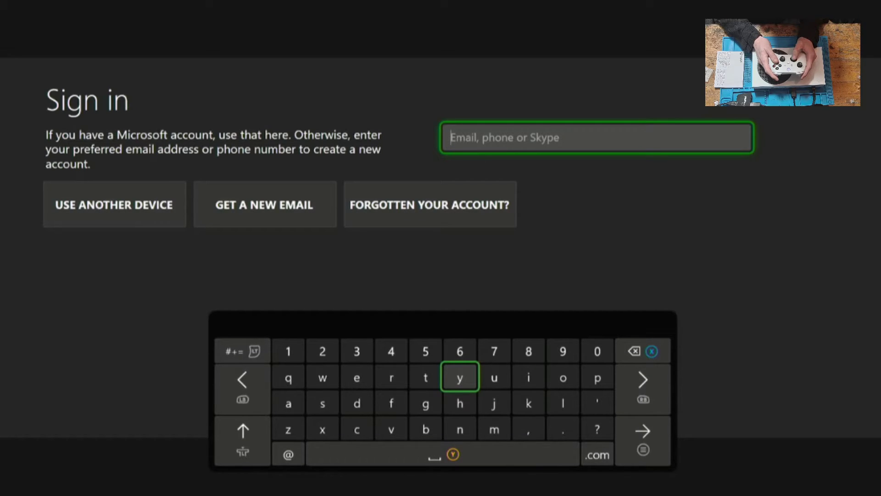
key("Left")
key("Left")
key("Left")
key("Down")
key("Up")
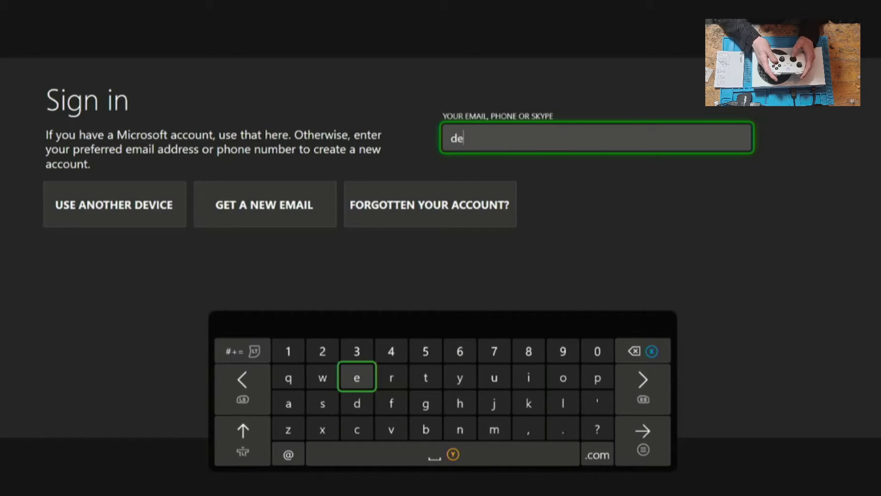
key("Down")
key("Down")
key("Right")
key("Down")
key("Left")
key("Up")
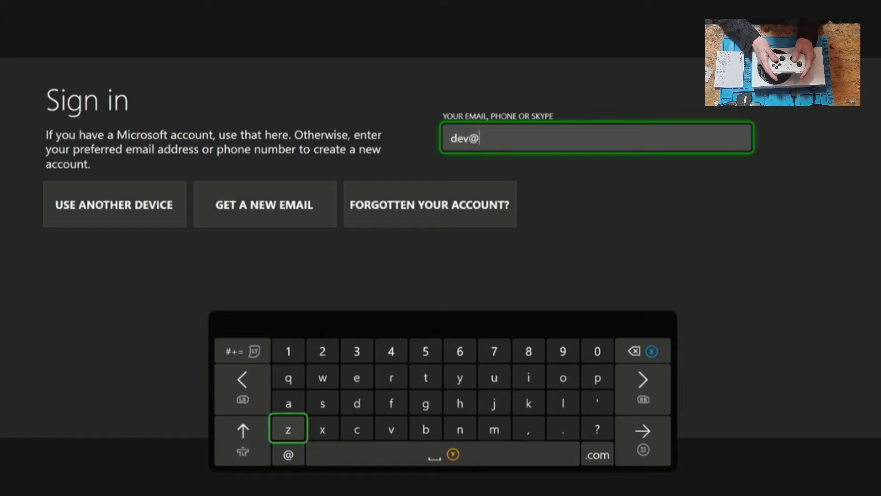
key("Up")
key("Up")
key("Right")
key("Right")
key("Right")
key("Right")
key("Down")
key("Right")
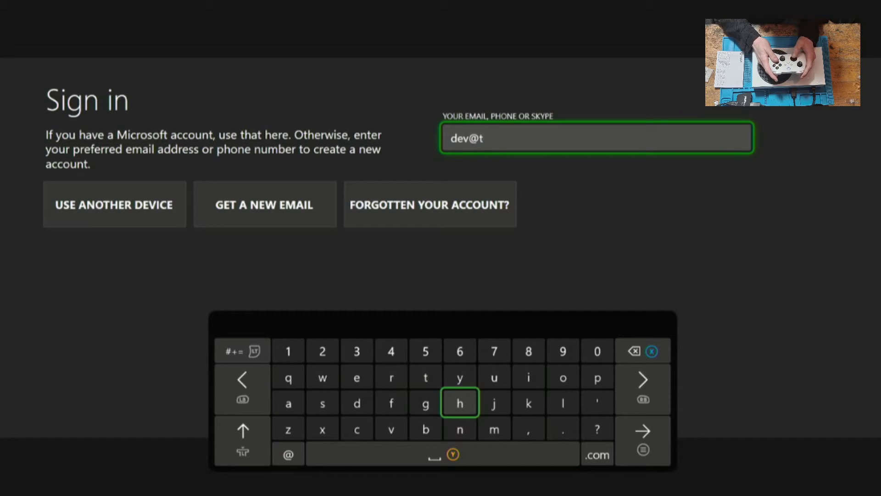
key("Left")
key("Left")
key("Left")
key("Up")
key("Down")
key("Down")
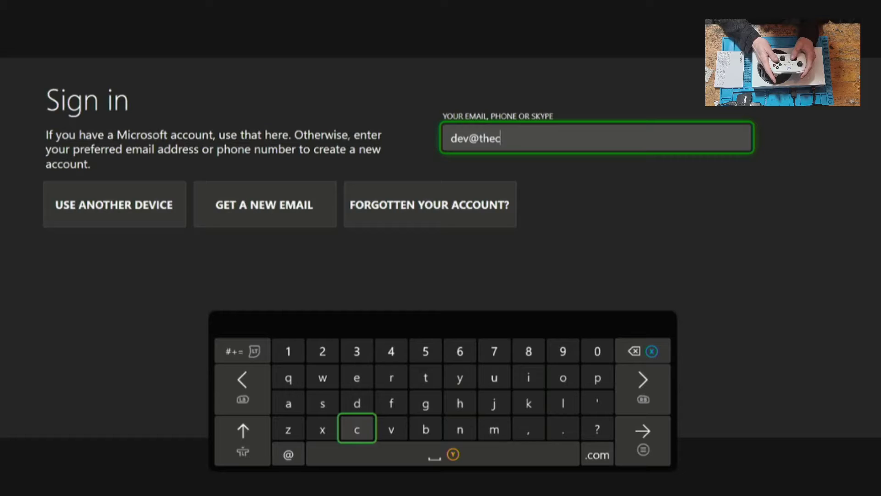
key("Right")
key("Right")
key("Right")
key("Right")
key("Right")
key("Right")
key("Up")
key("Up")
key("Down")
key("Left")
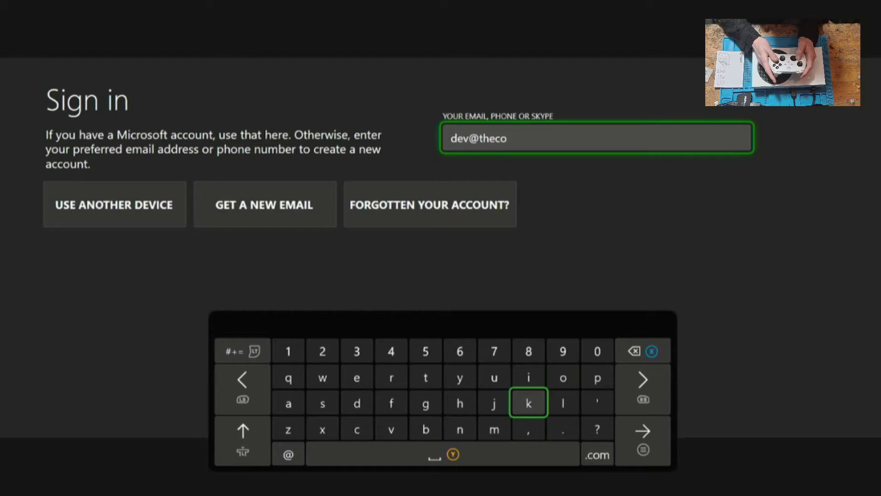
key("Left")
key("Left")
key("Left")
key("Left")
key("Left")
key("Up")
key("Up")
- Finish the e-mail address with '.com' and submit it
key("Down")
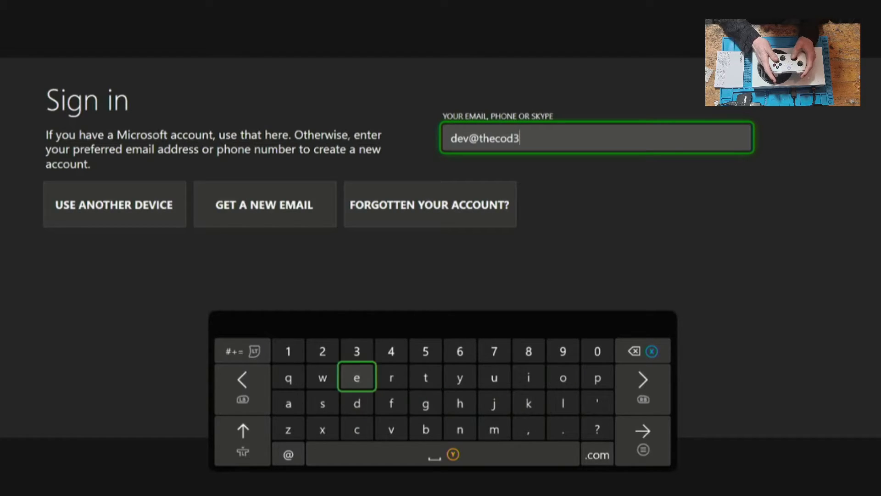
key("Right")
key("Down")
key("Down")
key("Down")
key("Right")
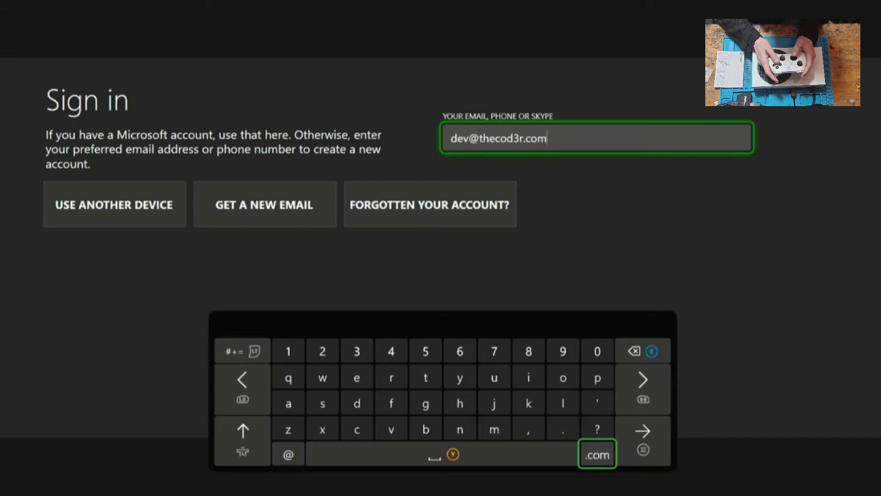
key("Right")
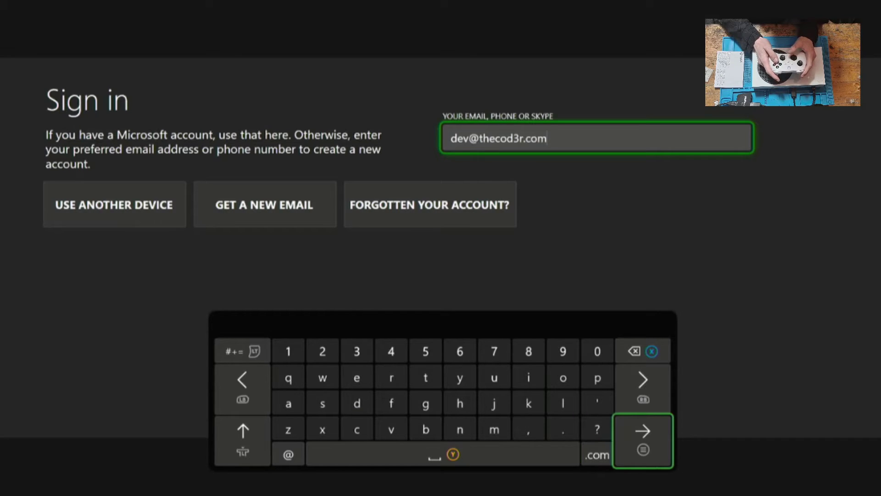
key("Return")
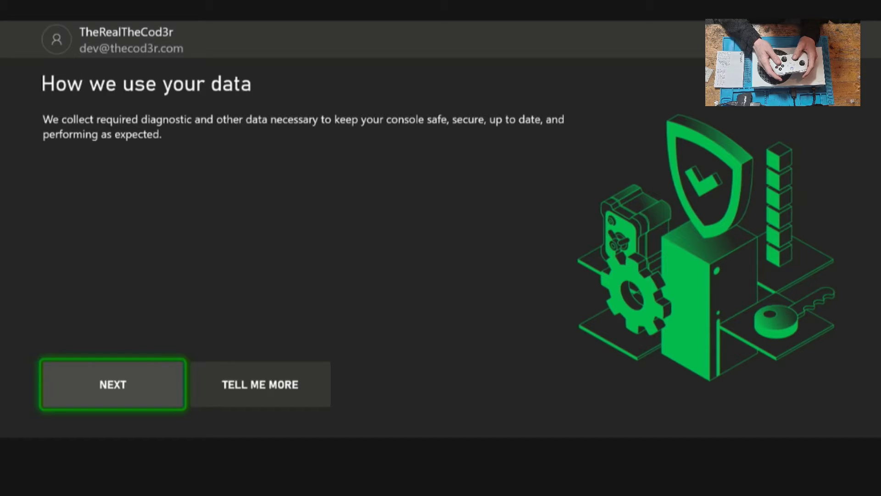
- Accept the 'How we use your data' notice and choose NO THANKS for optional diagnostic data
key("Return")
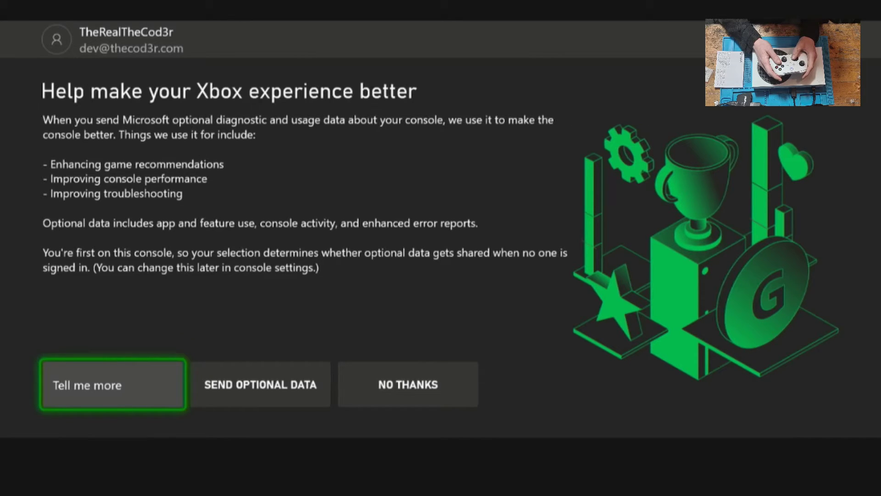
key("Right")
key("Right")
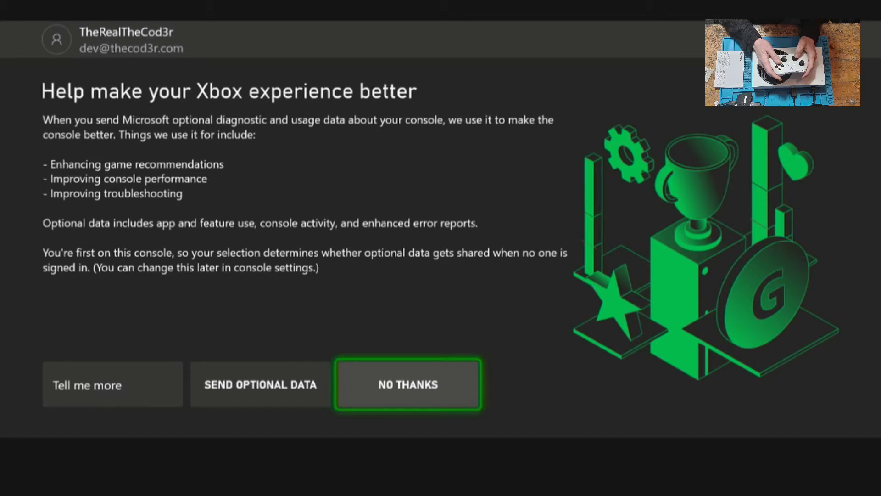
key("Return")
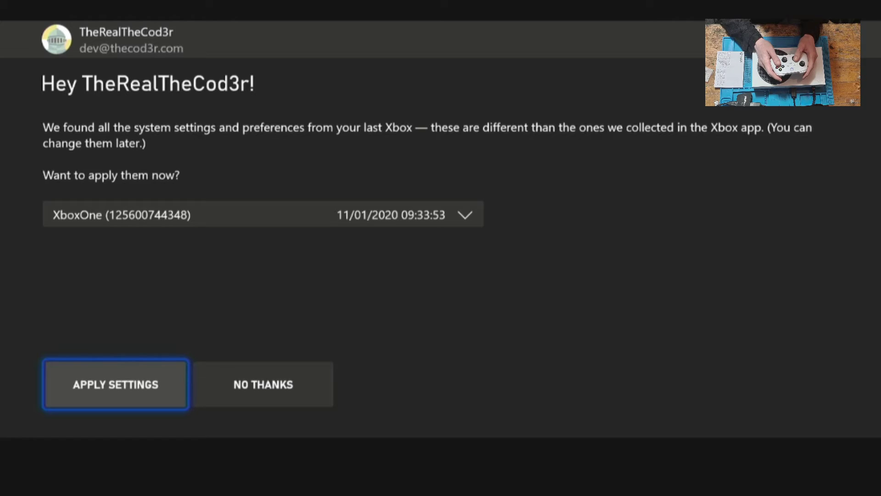
- Open the previous consoles list and keep its first entry selected
key("Up")
key("Return")
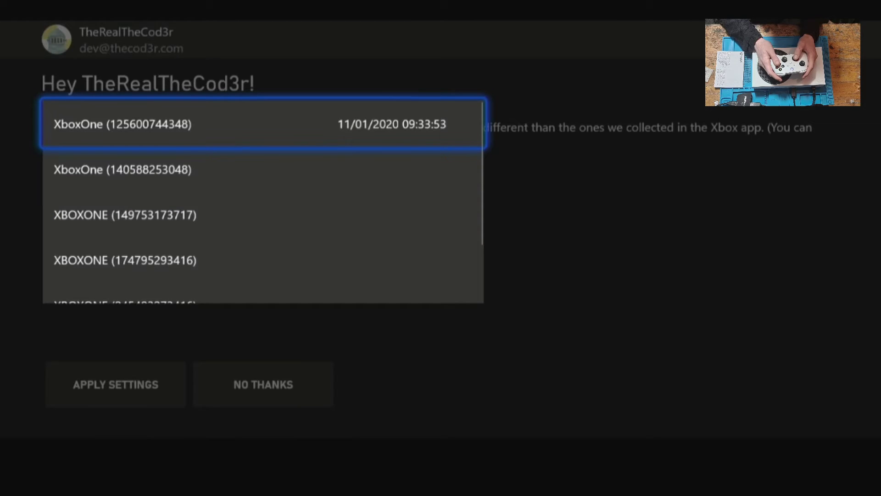
key("Down")
key("Down")
key("Down")
key("Down")
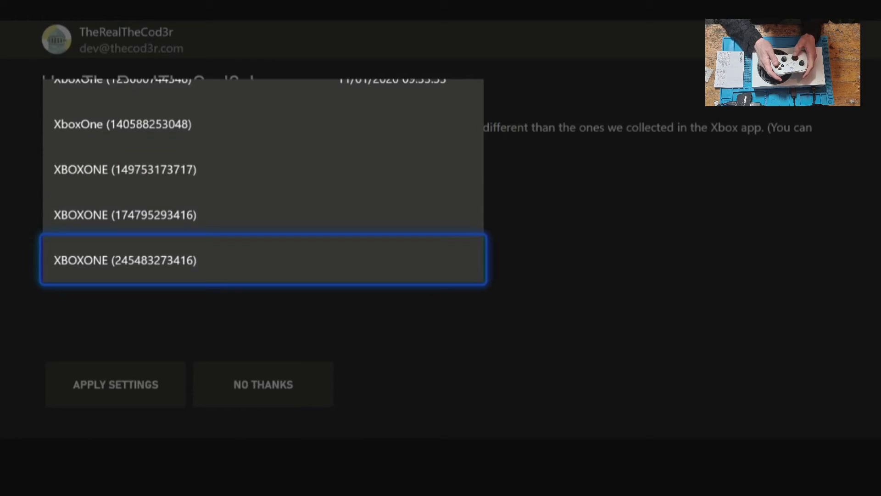
key("Up")
key("Up")
key("Up")
key("Up")
key("Return")
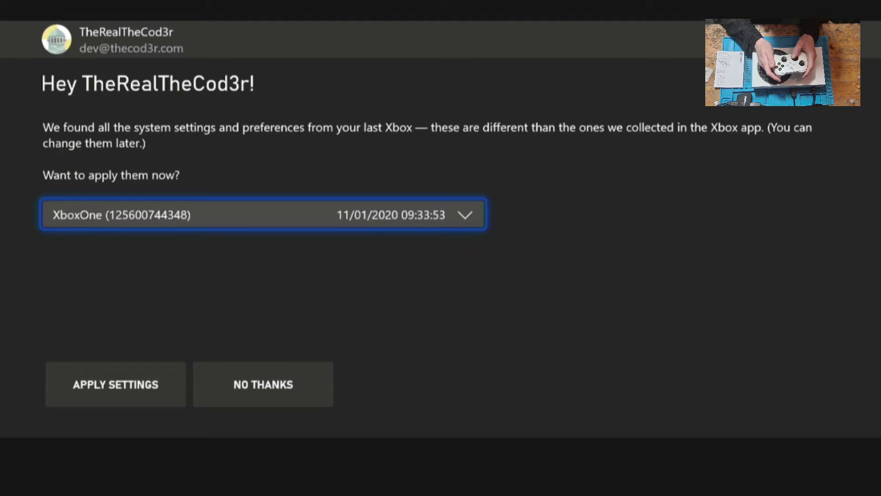
- Decline the previous Xbox's settings and choose No barriers sign-in security
key("Down")
key("Right")
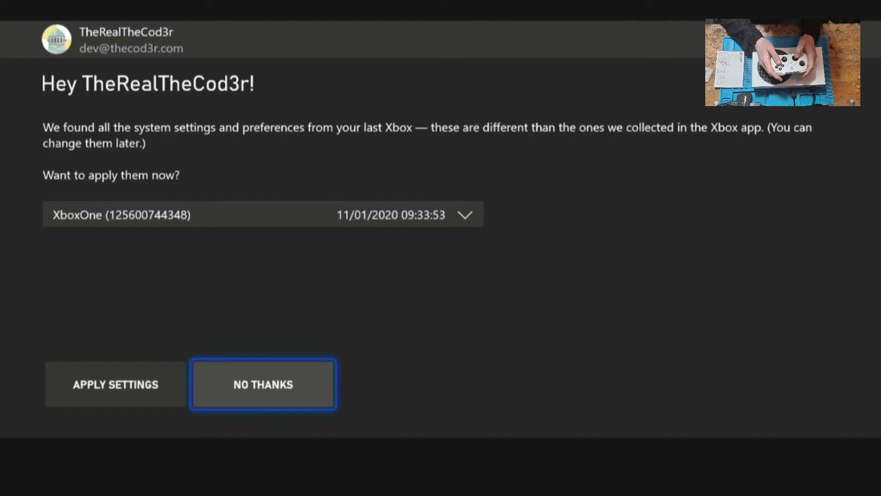
key("Return")
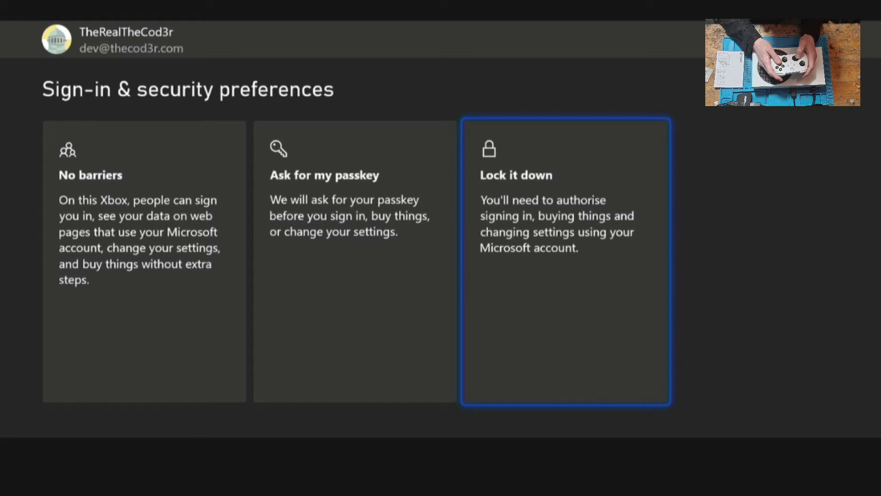
key("Left")
key("Left")
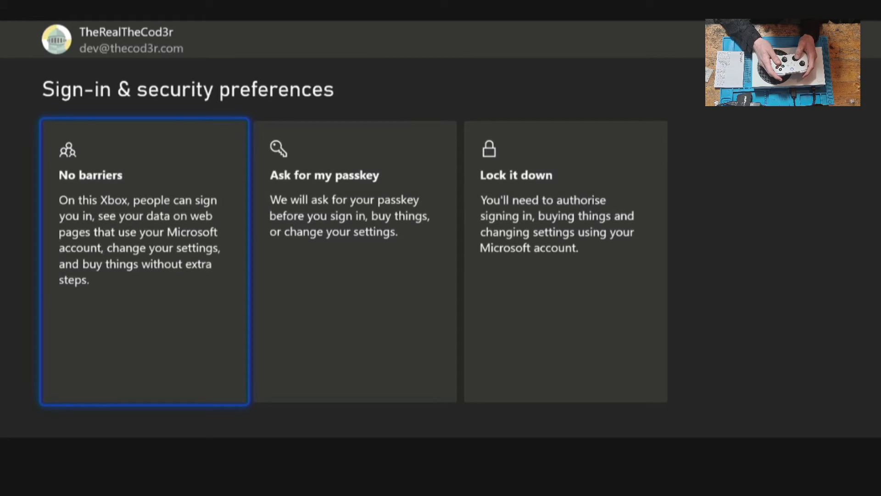
key("Return")
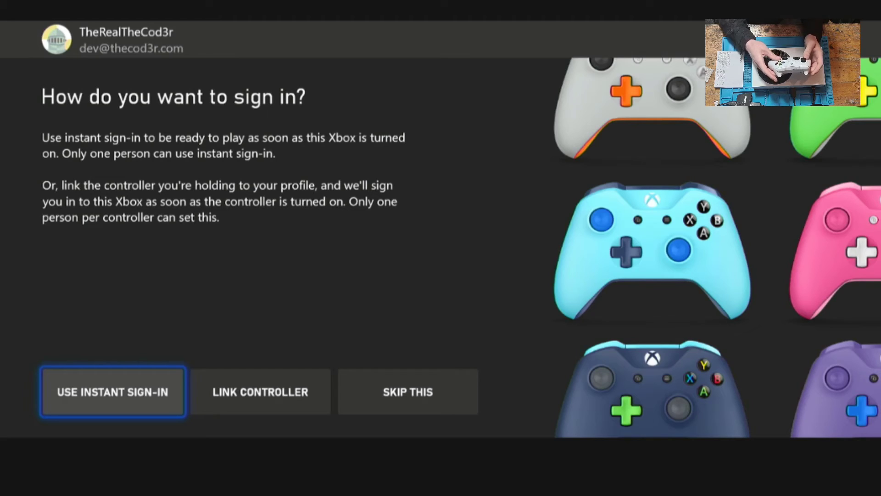
- Skip the sign-in method choice and decline the Xbox Game Pass Ultimate offer
key("Right")
key("Right")
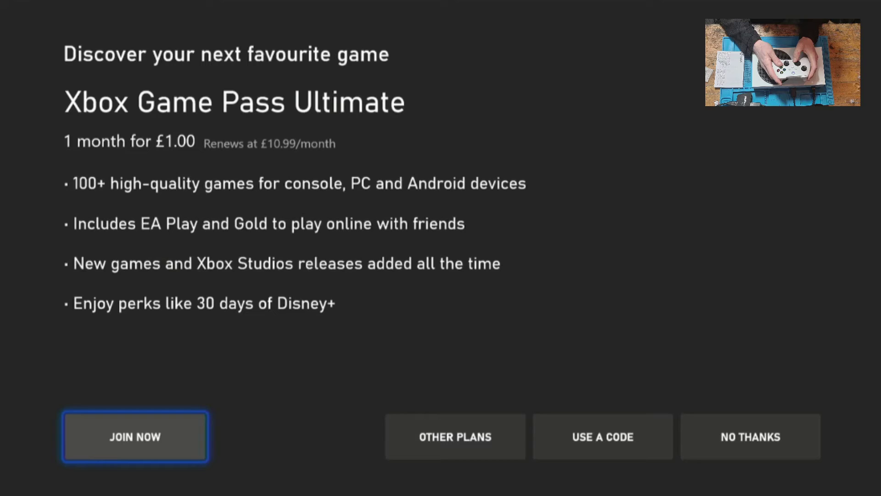
key("Right")
key("Right")
key("Right")
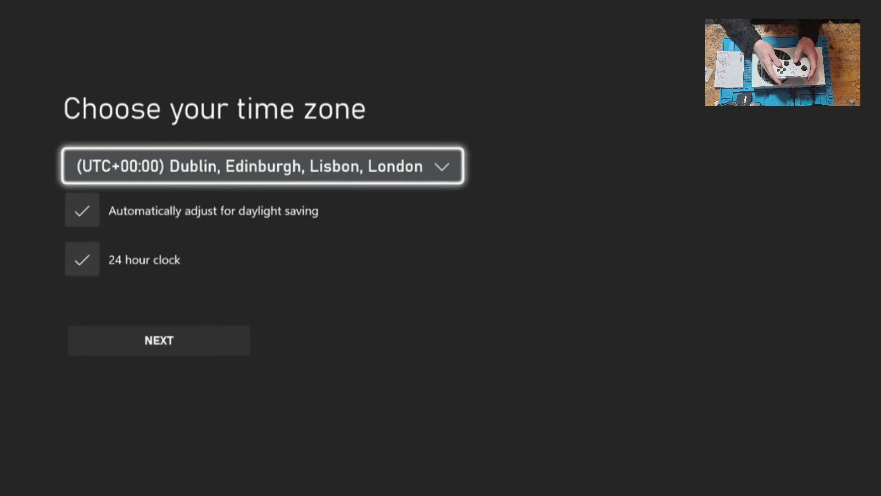
- Keep UTC+00:00 London time, energy-saving mode, automatic updates and 4K display
key("Down")
key("Down")
key("Down")
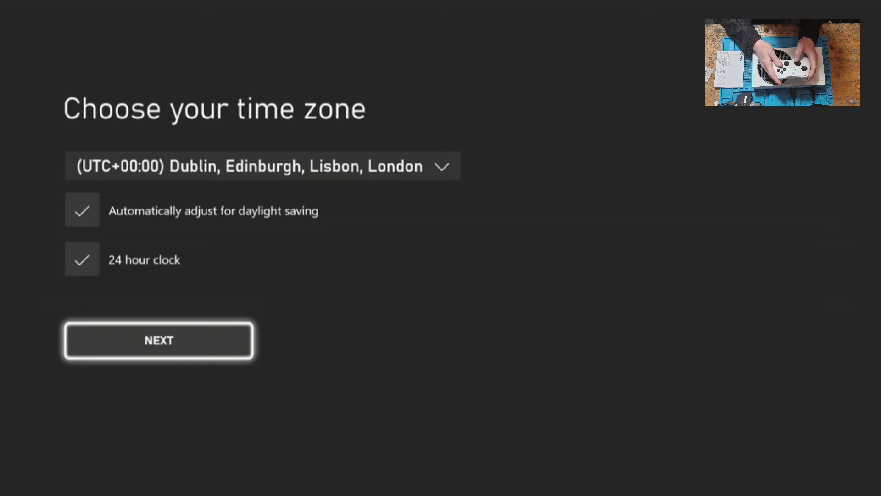
key("Return")
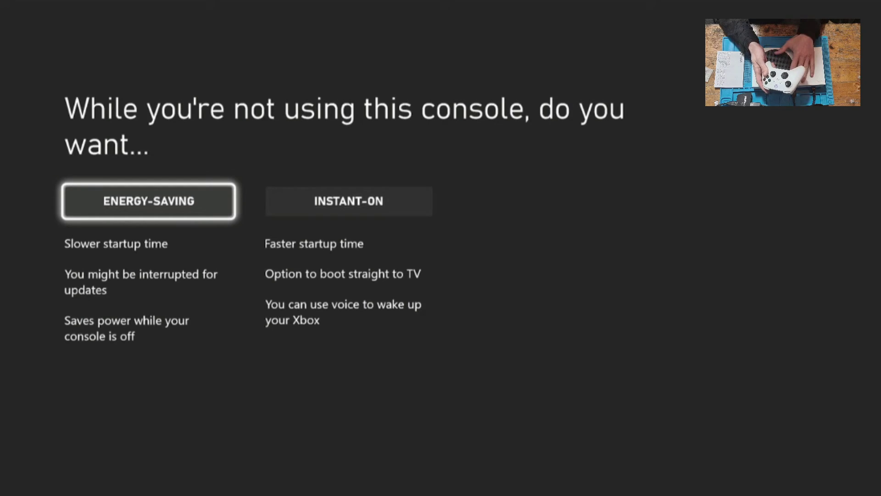
key("Return")
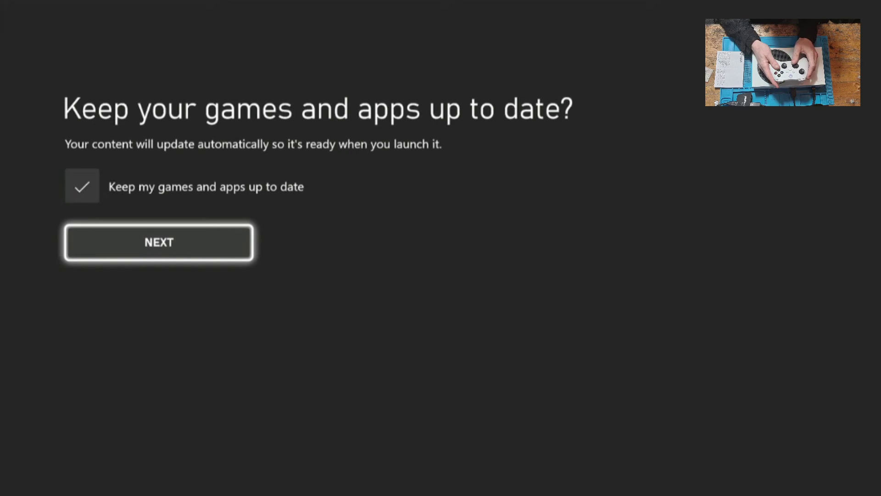
key("Return")
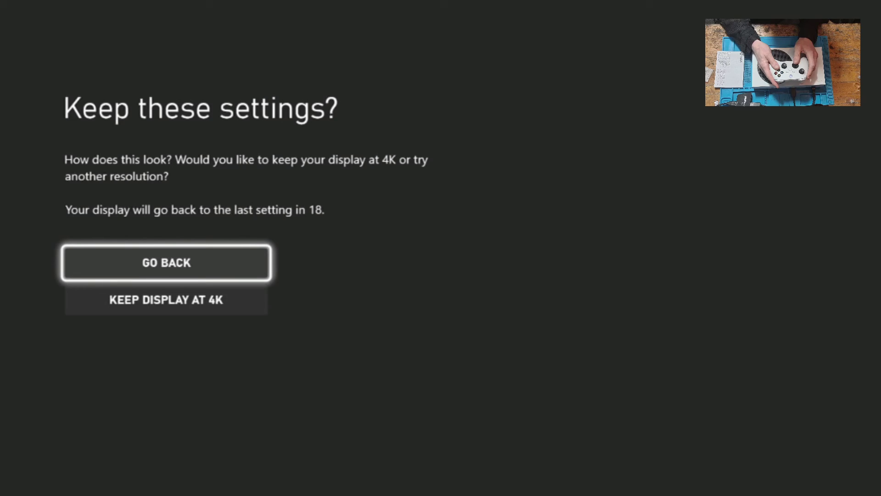
key("Down")
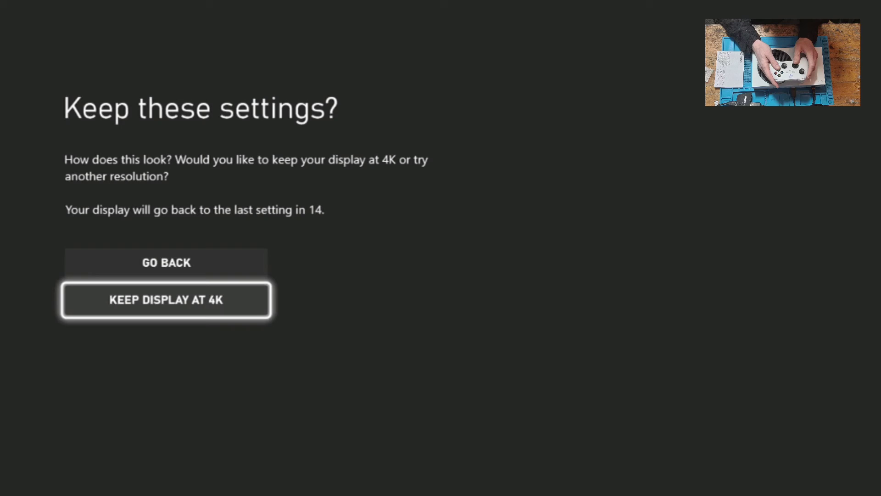
key("Return")
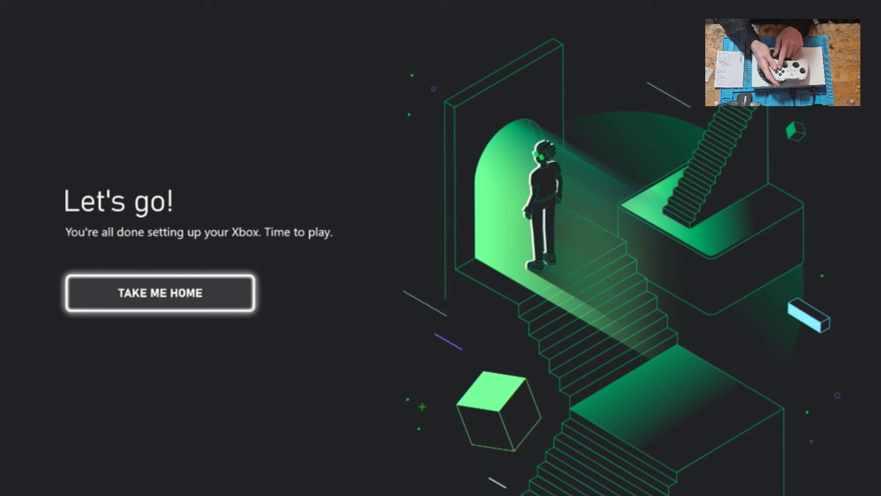
- Choose TAKE ME HOME to finish setup and reach the Xbox Home dashboard
key("Return")
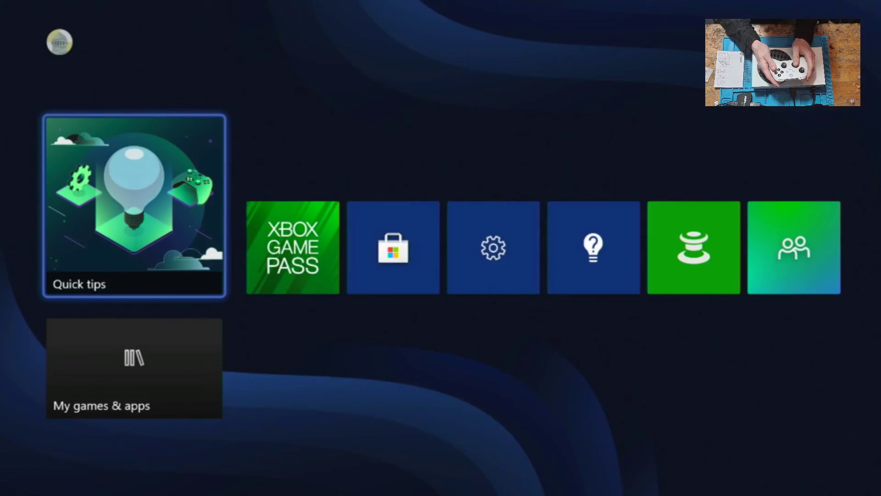